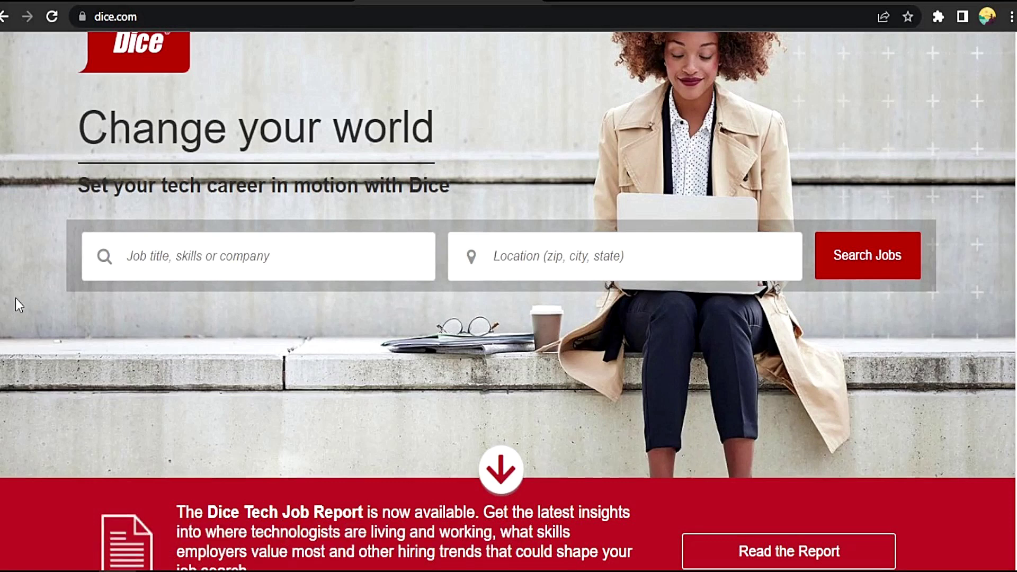
scroll(17, 286, "down", 10)
scroll(17, 285, "down", 10)
scroll(129, 292, "up", 1)
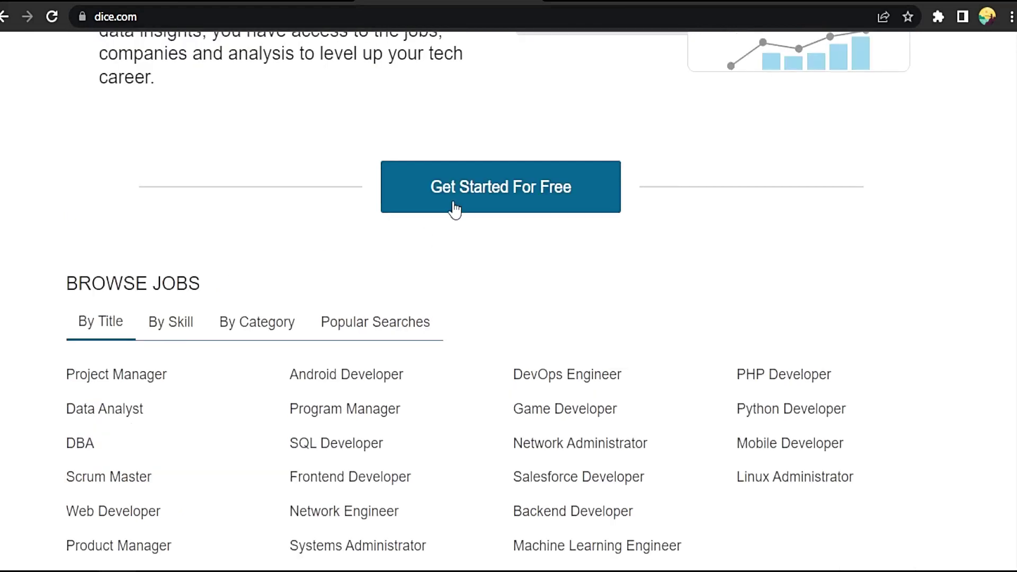
- Start free sign-up and register a new Dice job-seeker account
left_click(454, 205)
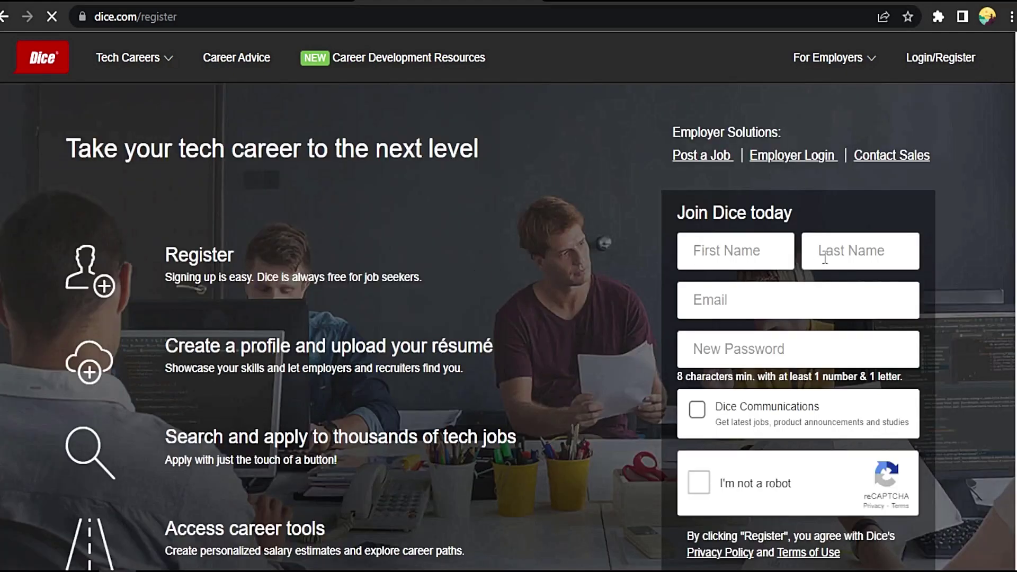
scroll(616, 315, "down", 2)
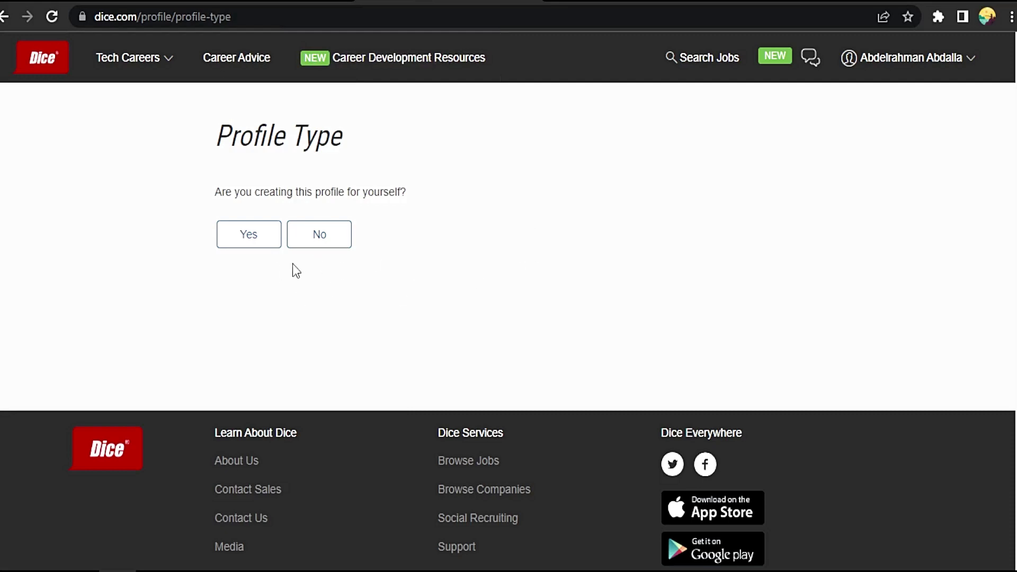
- Answer Yes to confirm the profile is for yourself
left_click(254, 237)
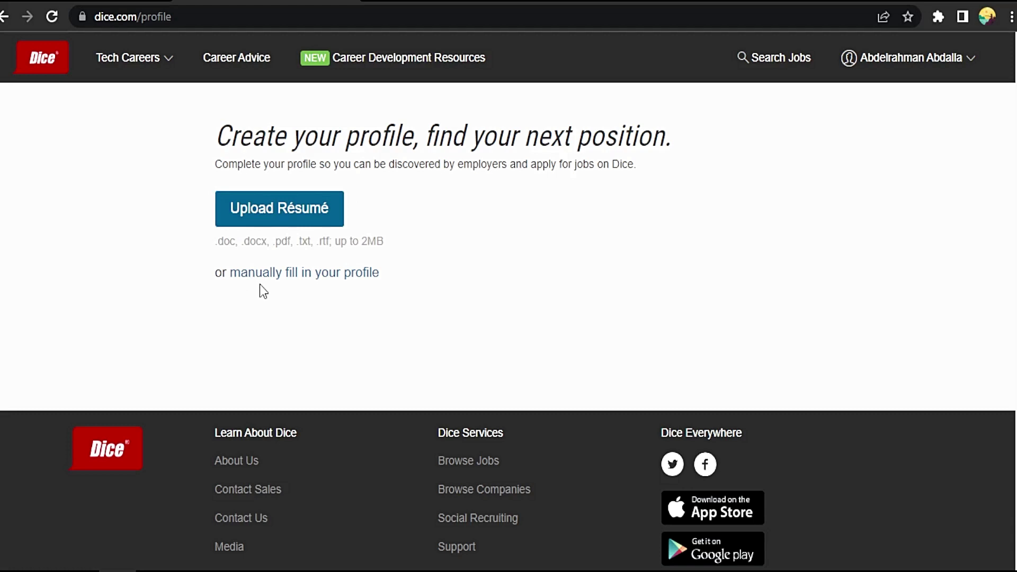
- Choose manual profile entry and pick Full-time as the preferred employment type
left_click(338, 274)
scroll(525, 249, "down", 2)
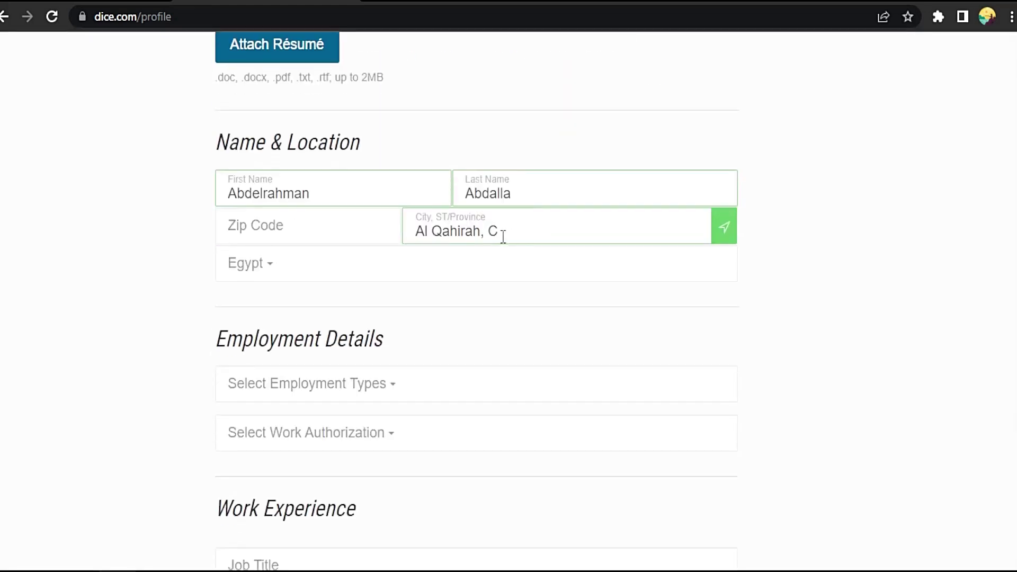
scroll(450, 284, "down", 2)
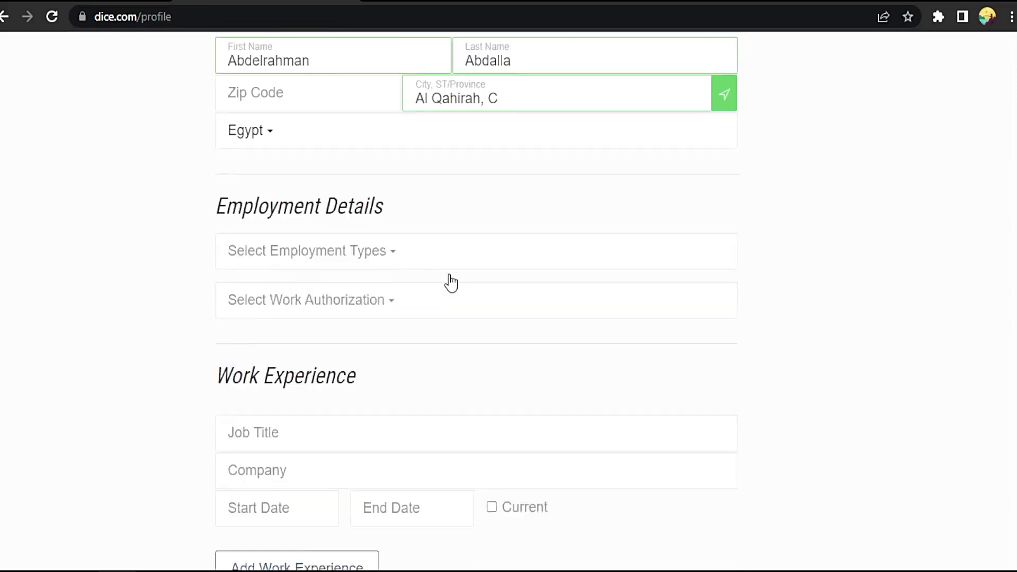
scroll(391, 224, "up", 1)
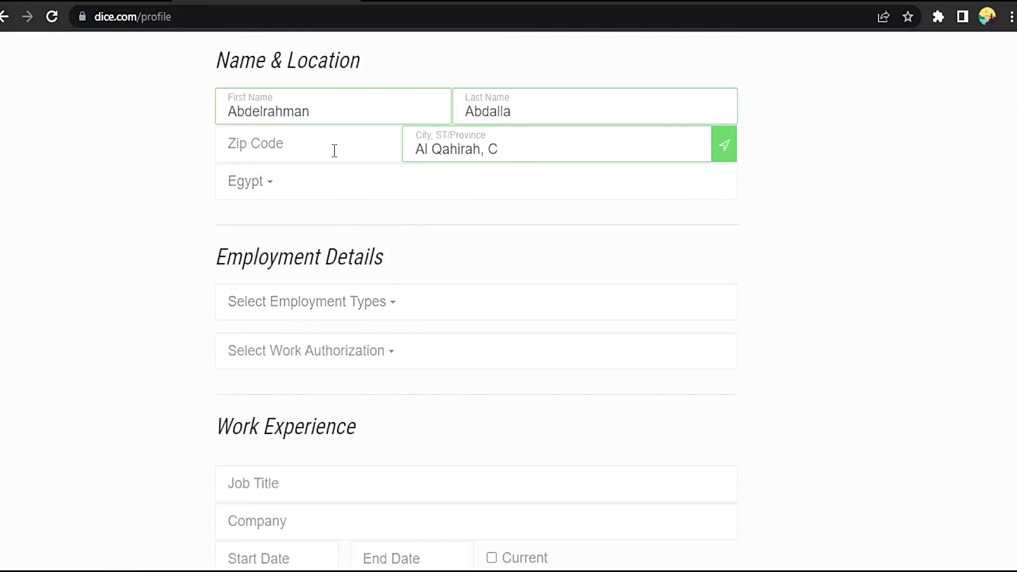
scroll(336, 230, "down", 2)
left_click(401, 139)
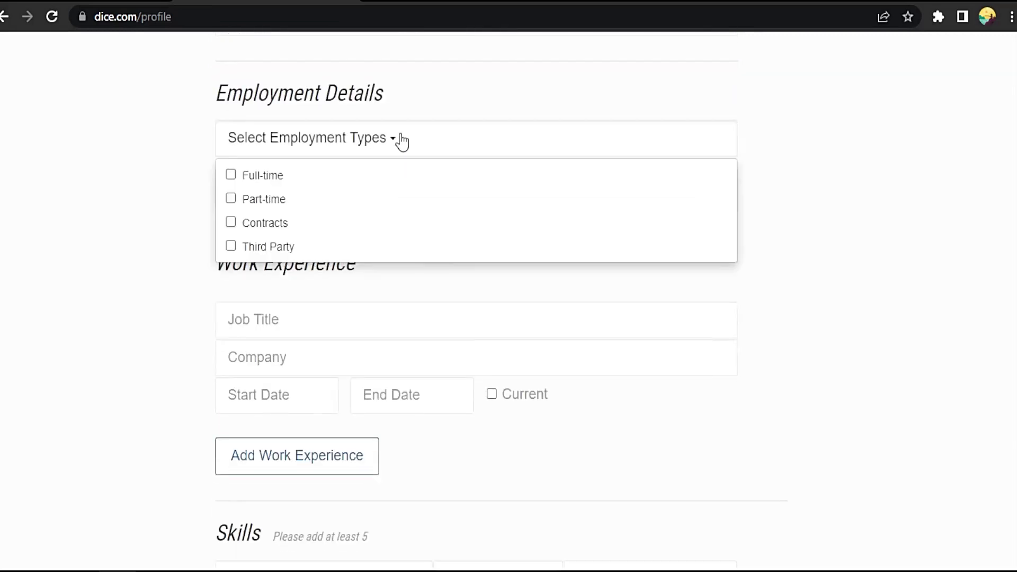
left_click(247, 177)
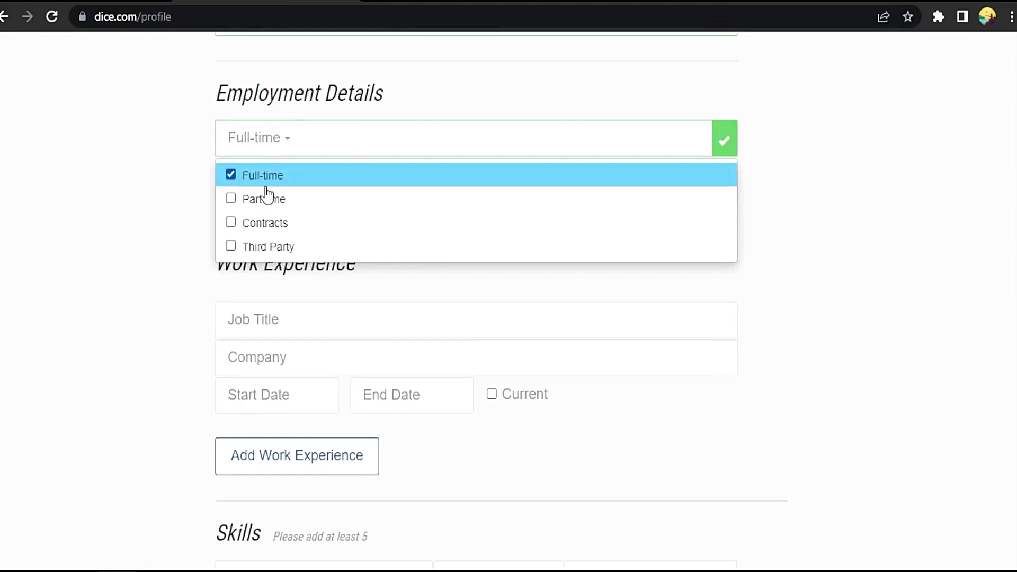
left_click(196, 208)
left_click(183, 232)
scroll(190, 235, "down", 1)
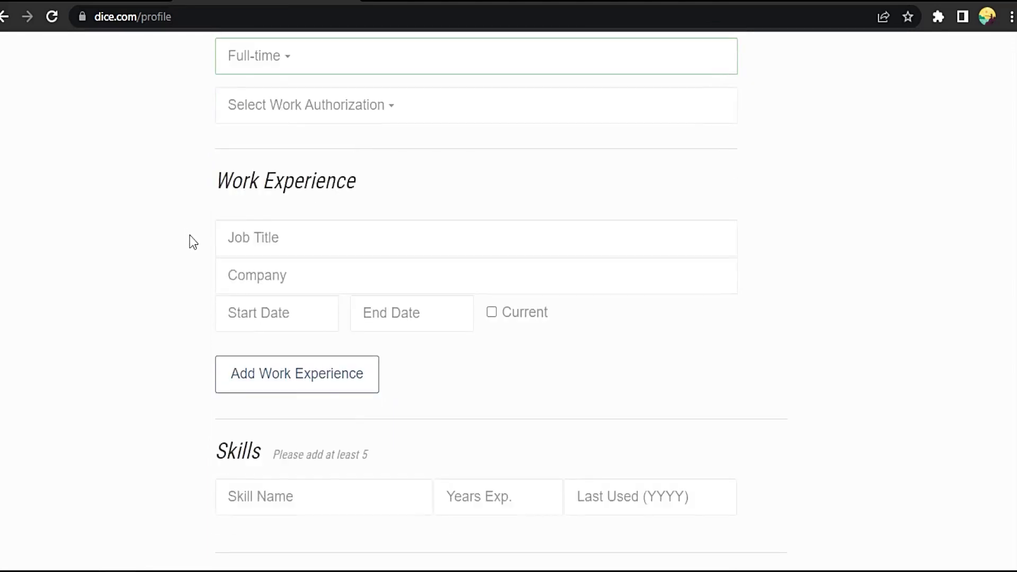
left_click(278, 231)
left_click(168, 231)
scroll(173, 232, "down", 1)
scroll(172, 235, "down", 1)
scroll(174, 233, "down", 1)
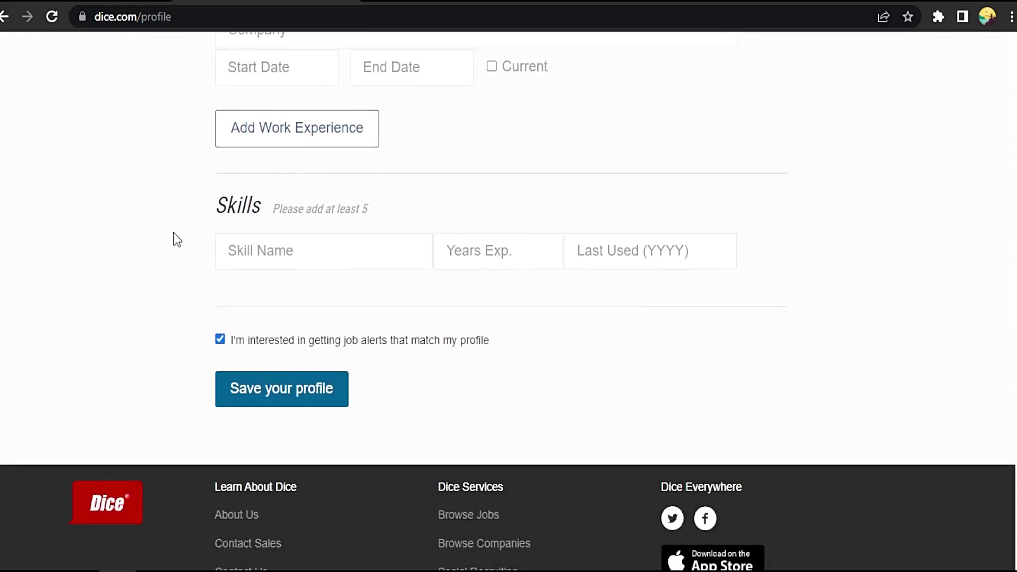
scroll(173, 233, "down", 1)
- Save the basic profile, dismiss the finish-your-profile prompt, and save again
left_click(271, 305)
left_click(267, 306)
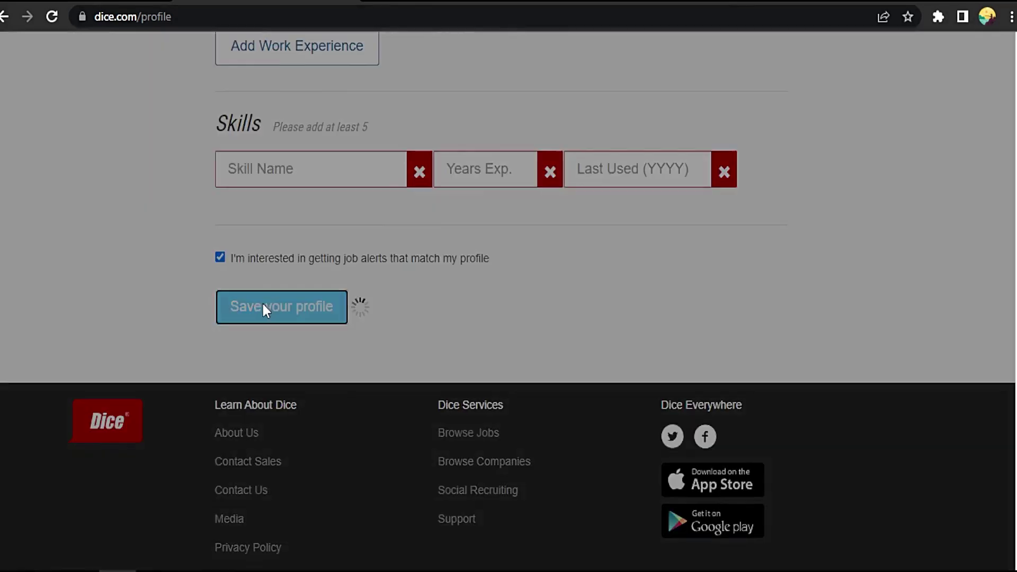
left_click(324, 115)
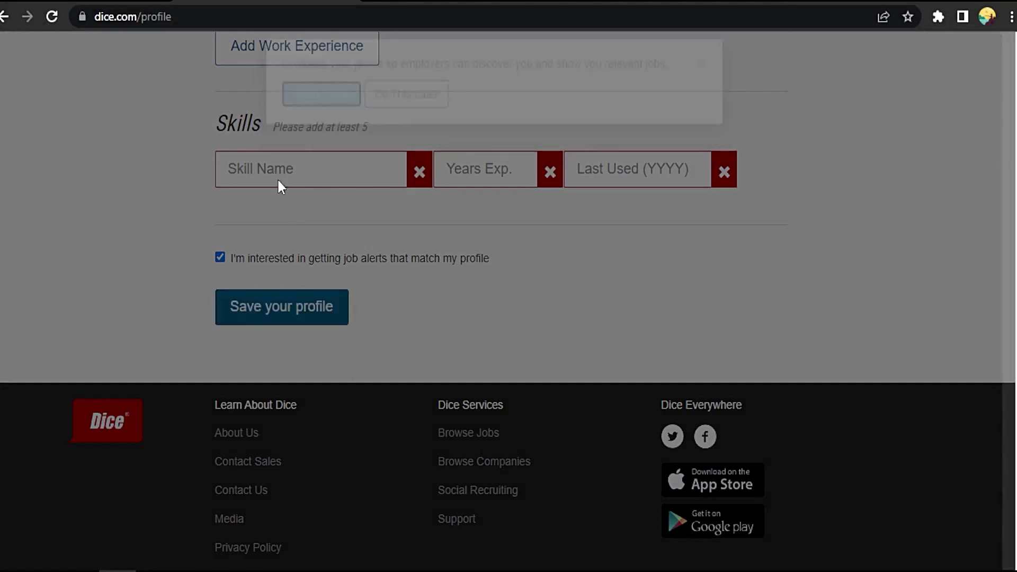
left_click(254, 316)
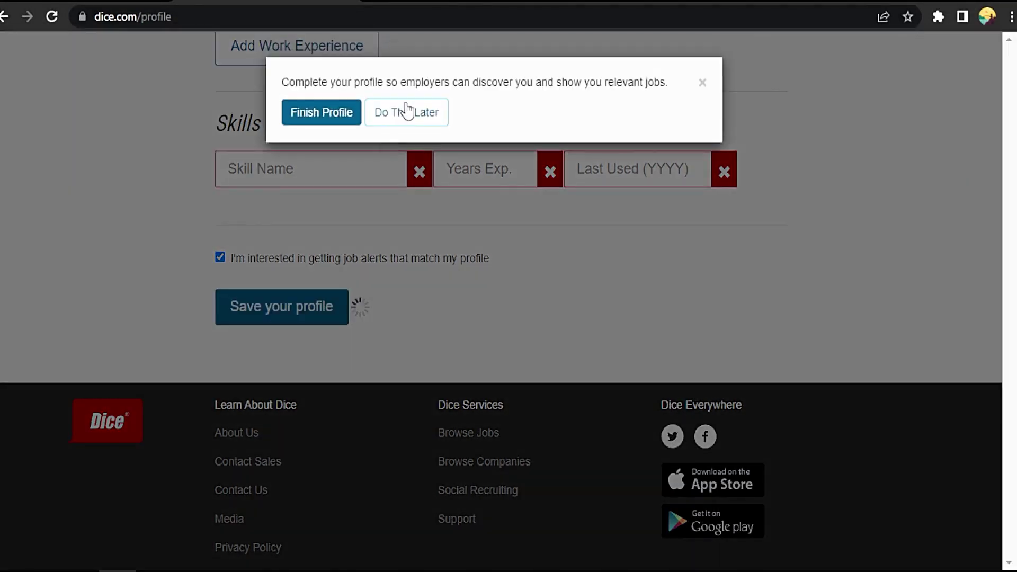